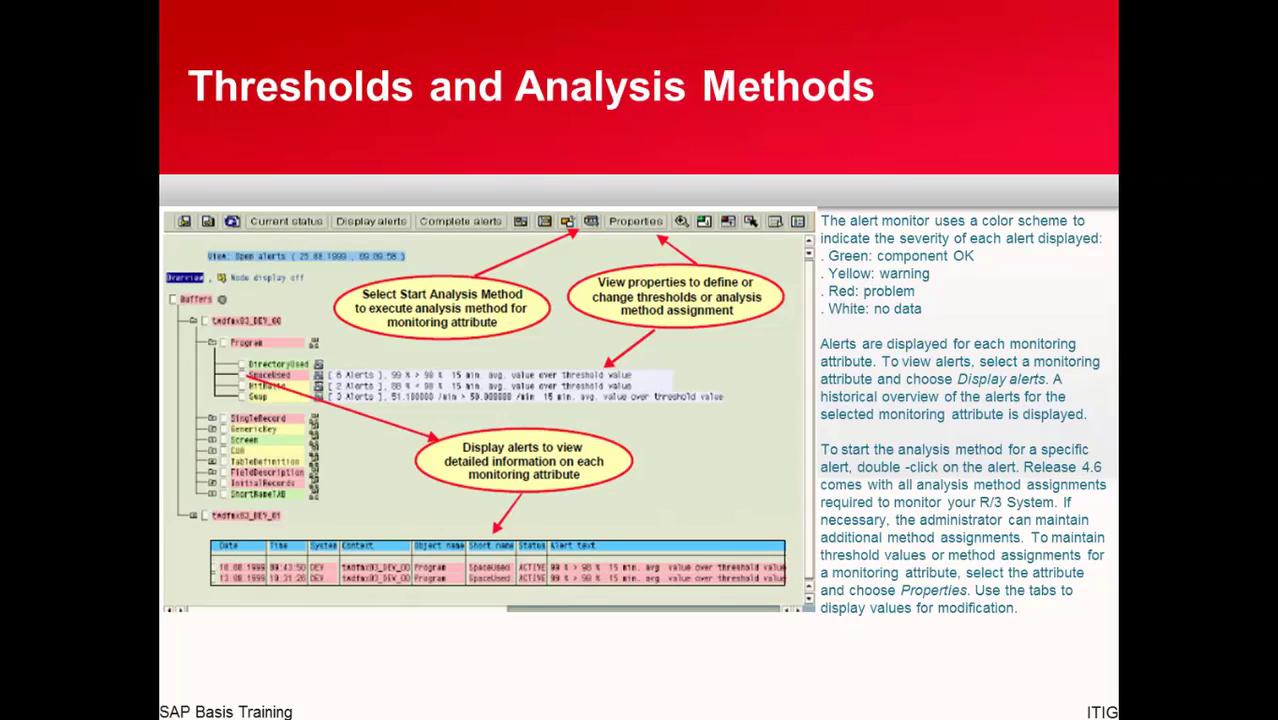
With the 'Thresholds and Analysis Methods' slide presented, begin switching to another window with Alt+Tab.
key("alt+Tab")
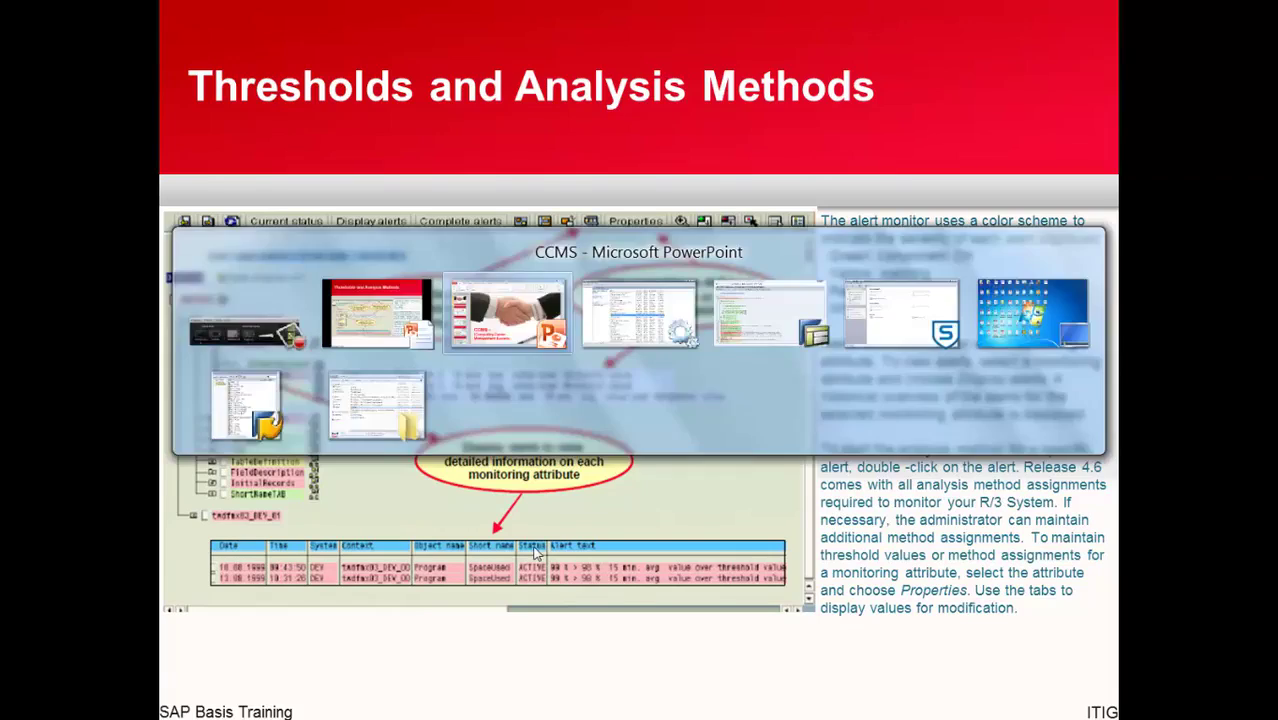
Switch to SAP, exit Technical Expert Monitors to Easy Access, and rerun RZ20 from history.
key("alt+Tab")
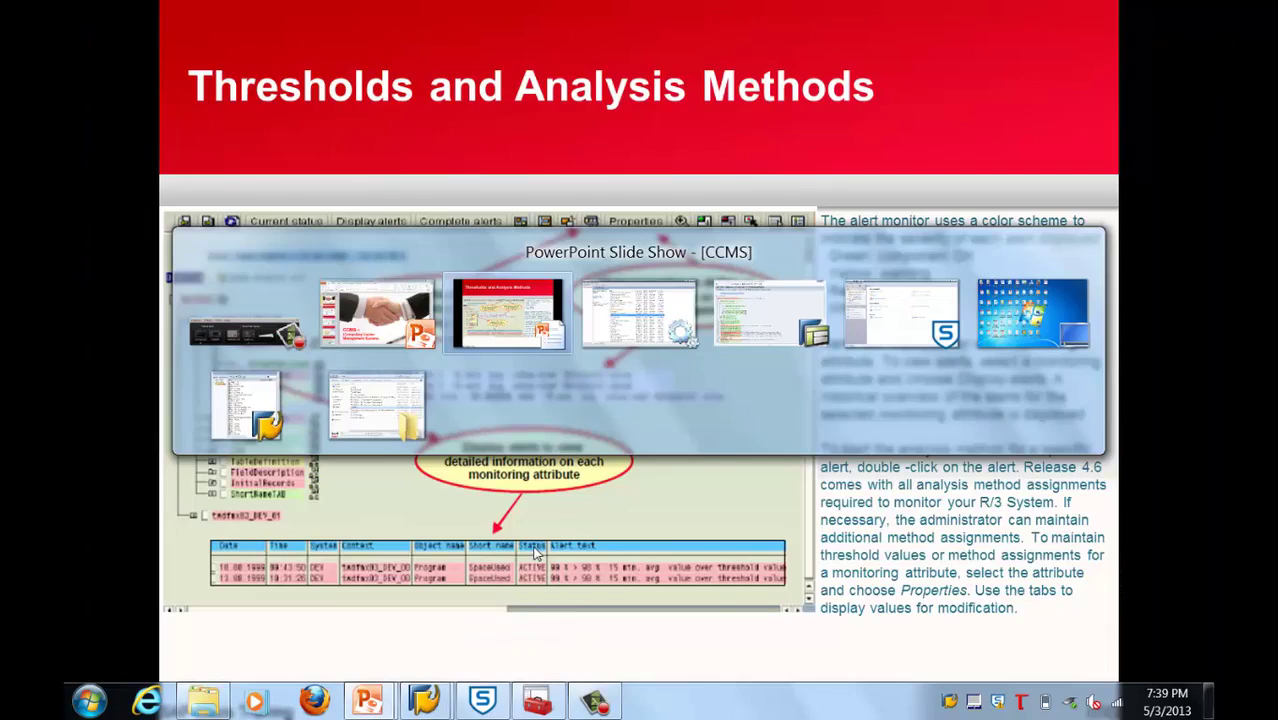
key("alt+Tab")
key("alt+Tab")
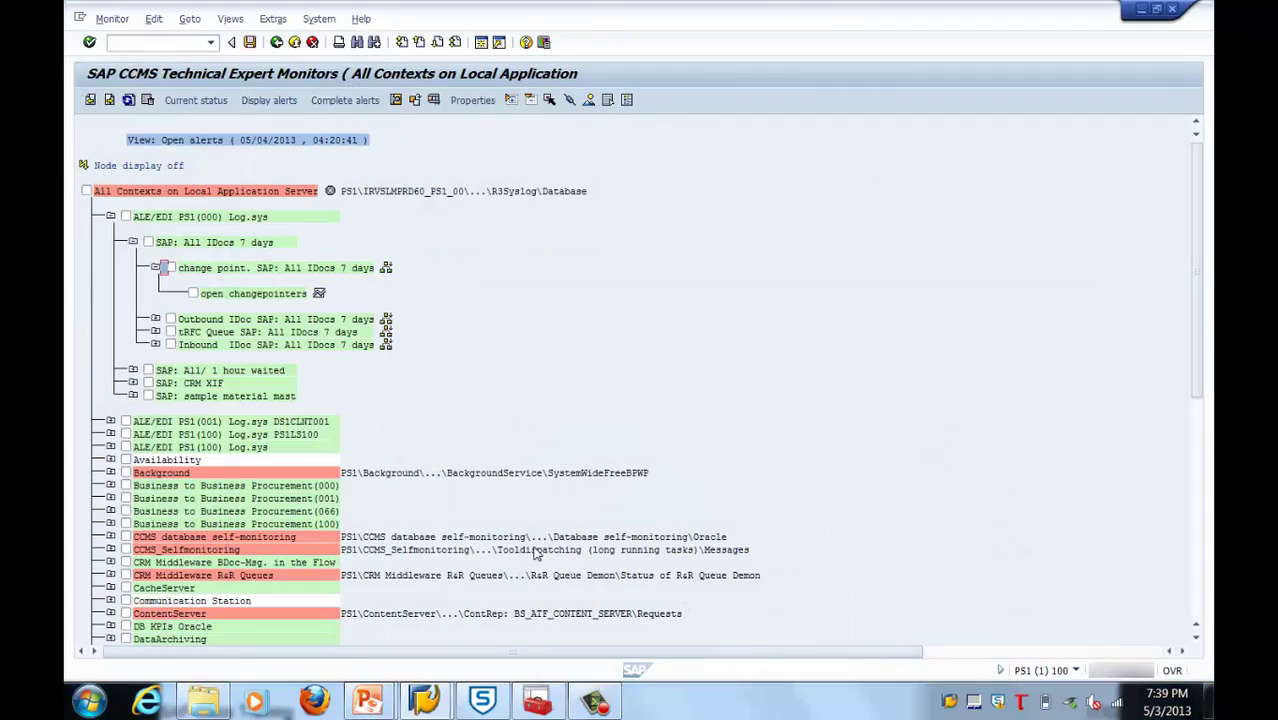
left_click(294, 43)
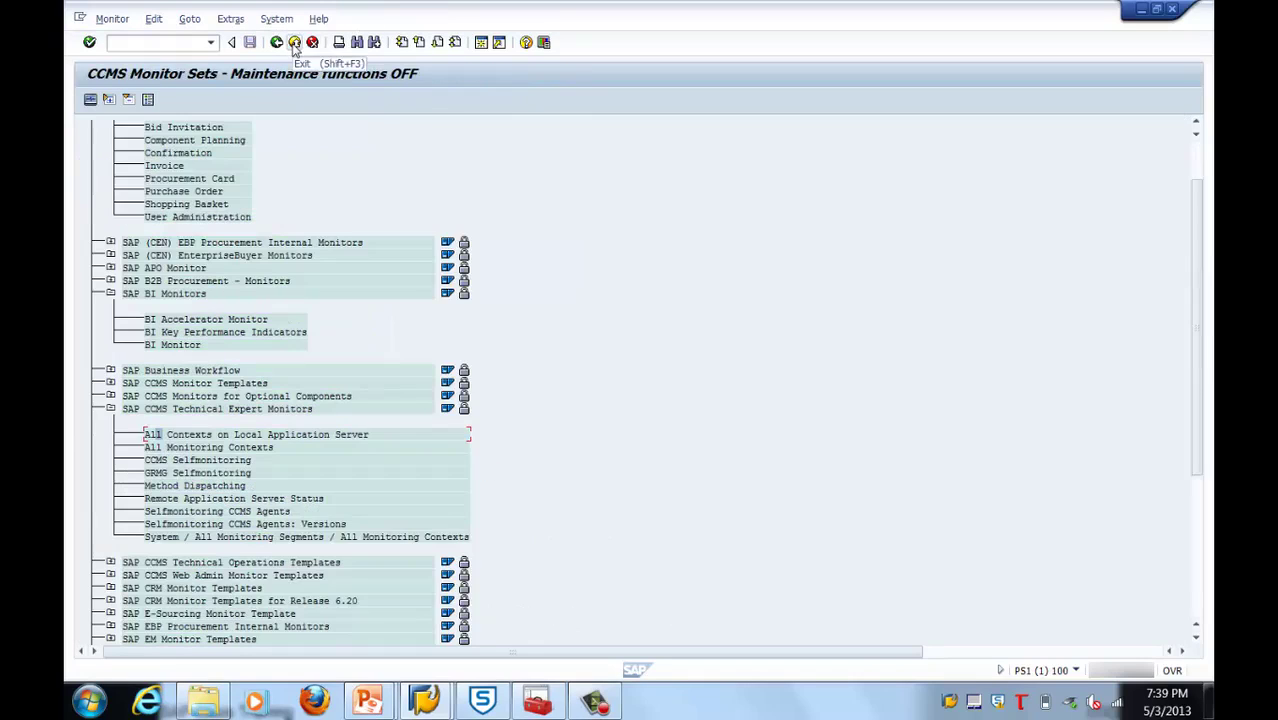
left_click(294, 43)
left_click(210, 42)
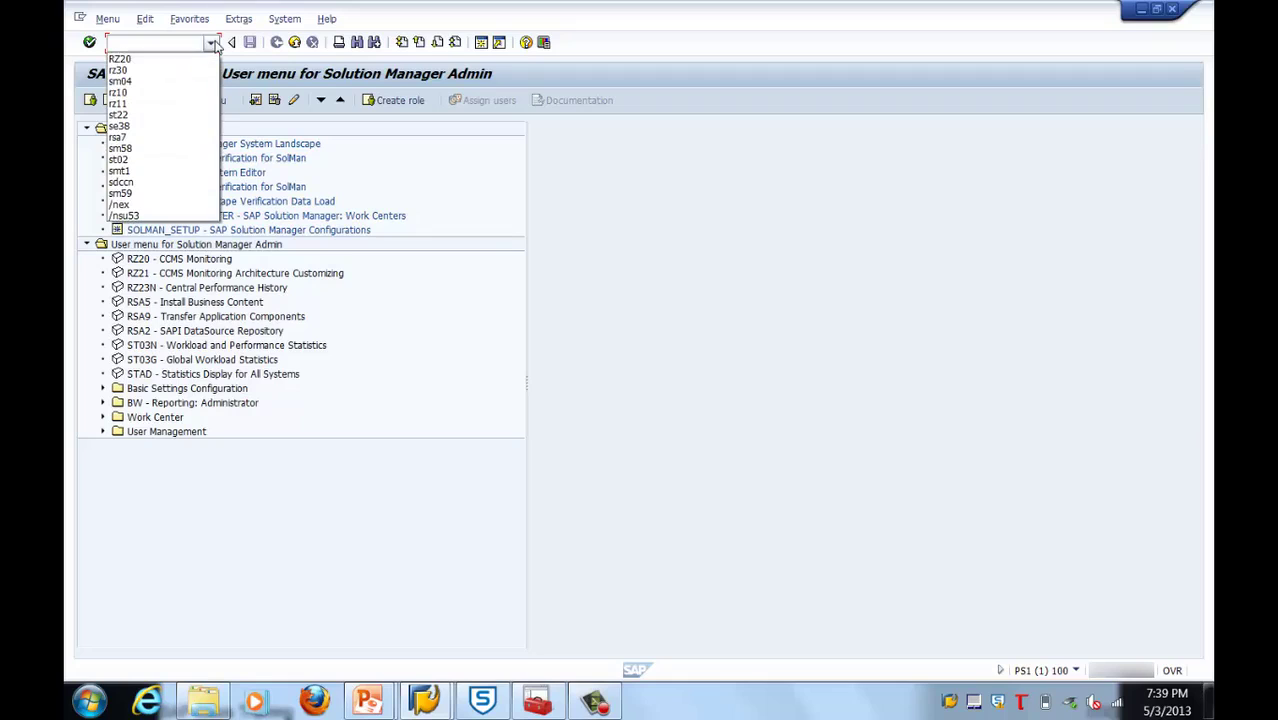
left_click(155, 60)
key("Return")
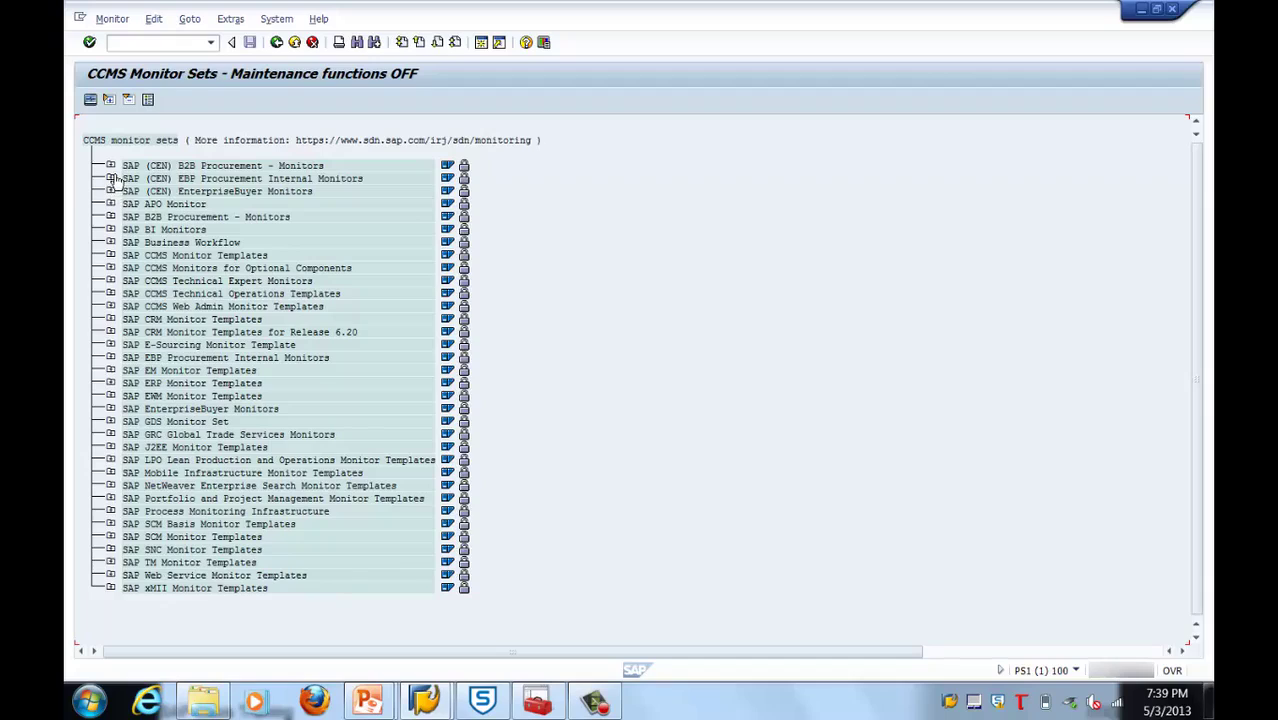
Expand SAP BI Monitors and view the BI Key Performance Indicators monitor, then go back.
left_click(110, 230)
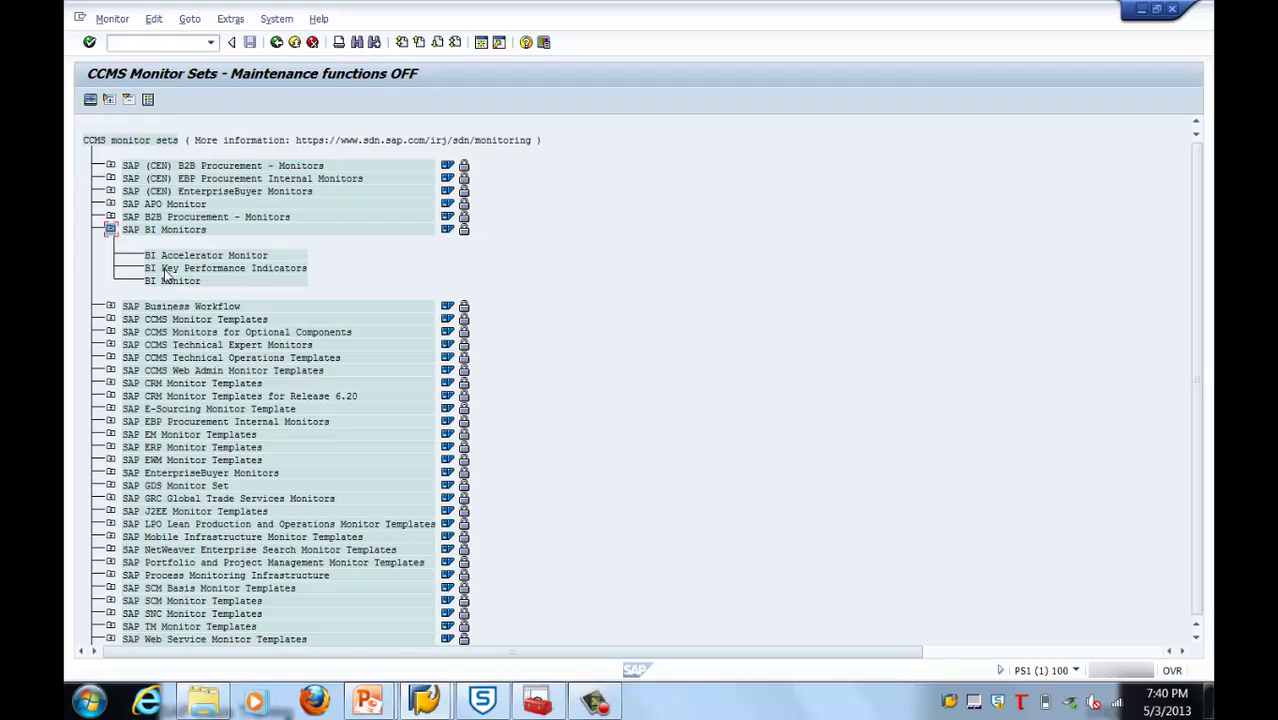
left_click(149, 232)
double_click(149, 232)
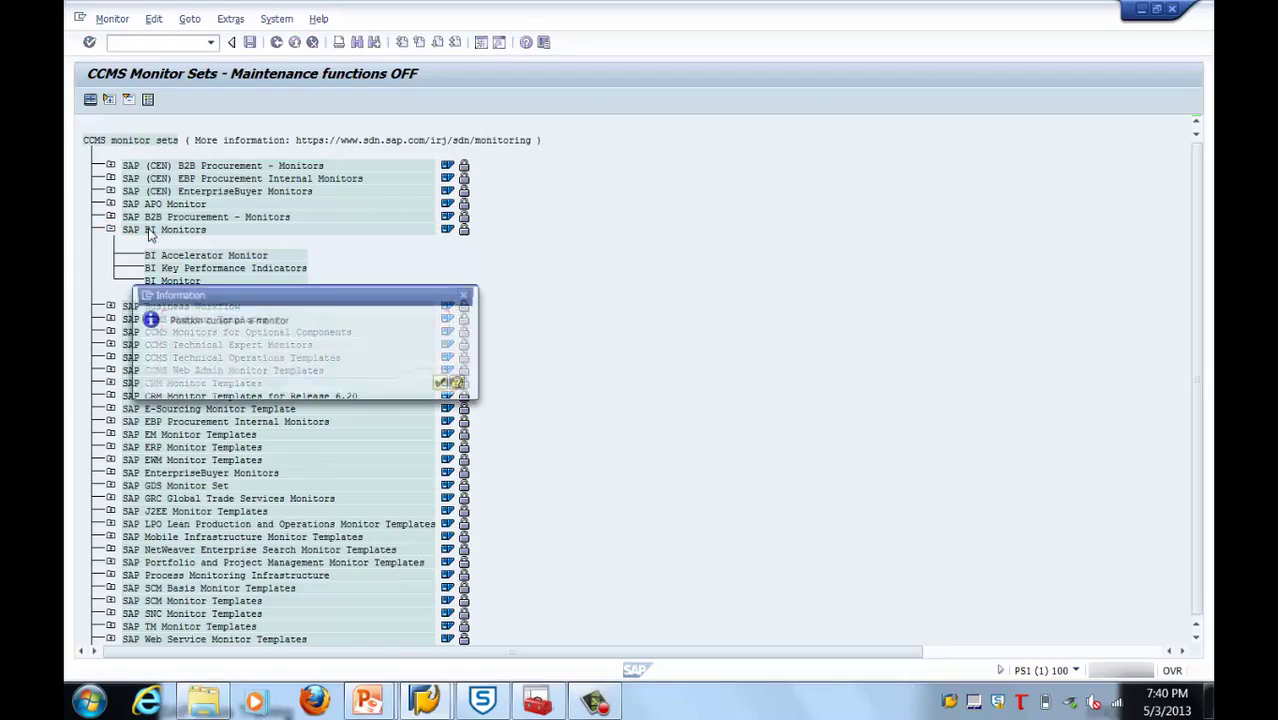
left_click(447, 386)
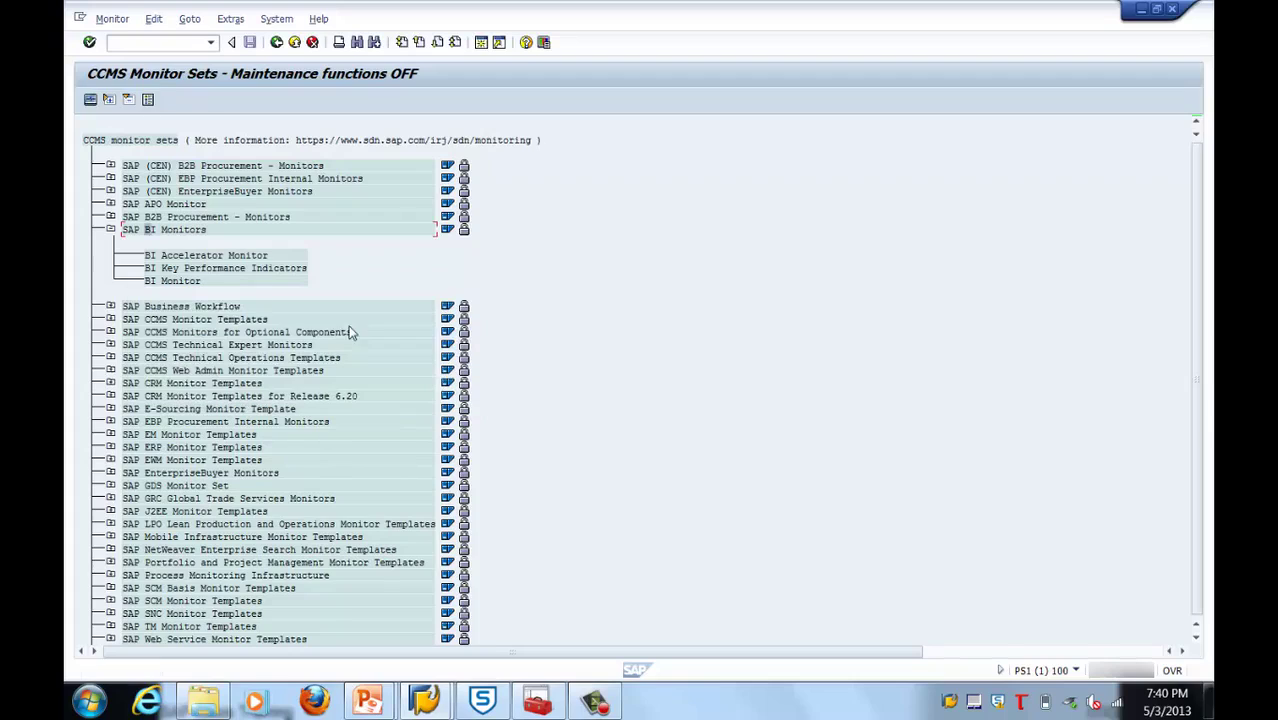
double_click(190, 268)
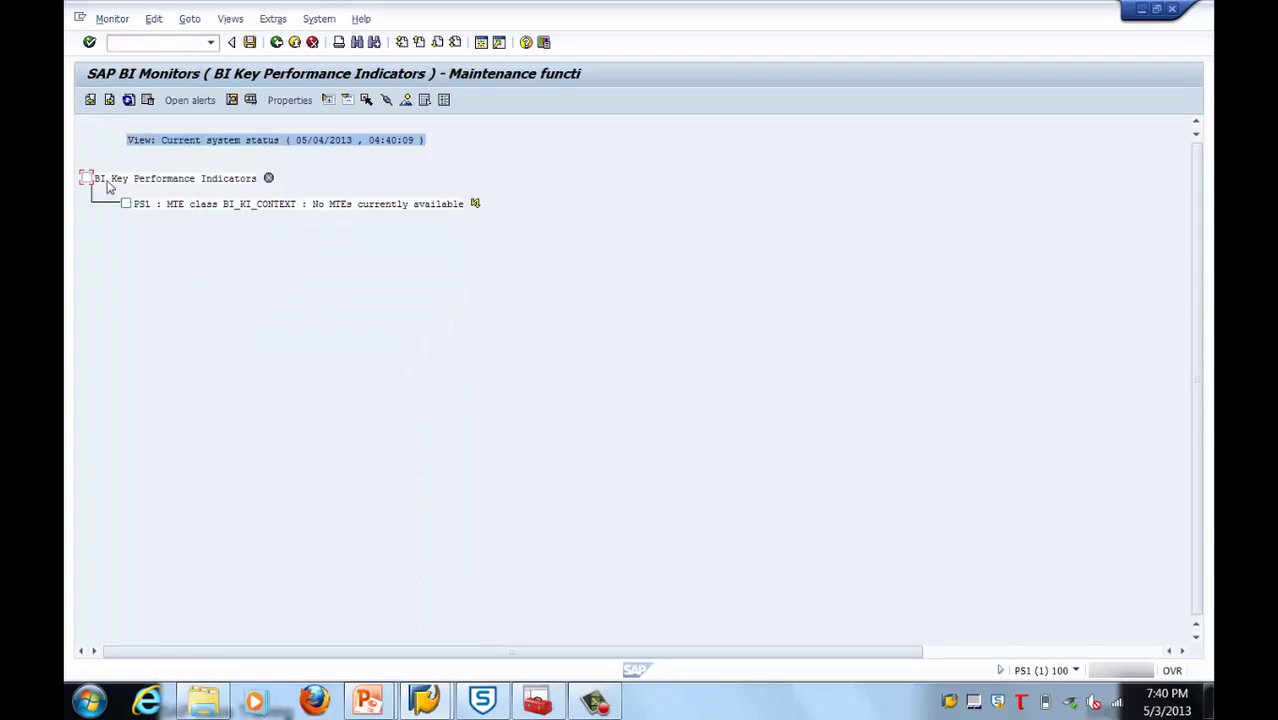
left_click(276, 42)
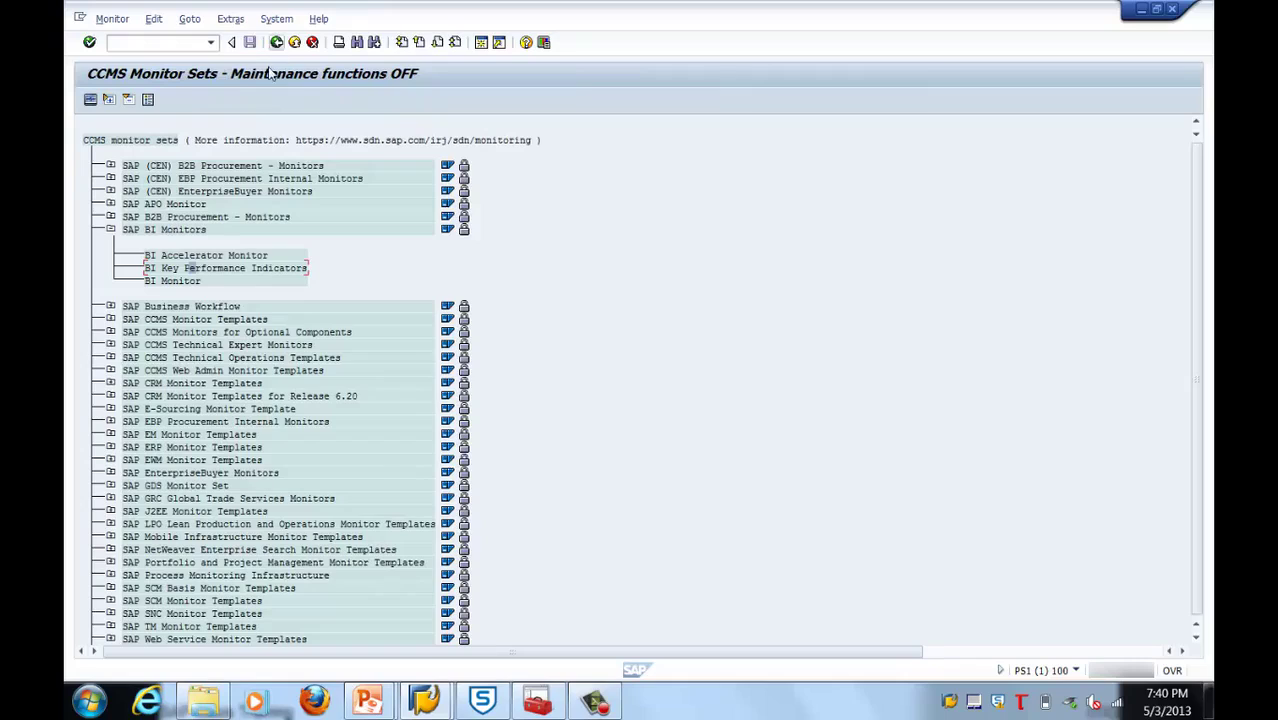
Expand SAP ERP Monitor Templates and briefly view the ERP Monitoring J2EE monitor.
left_click(110, 447)
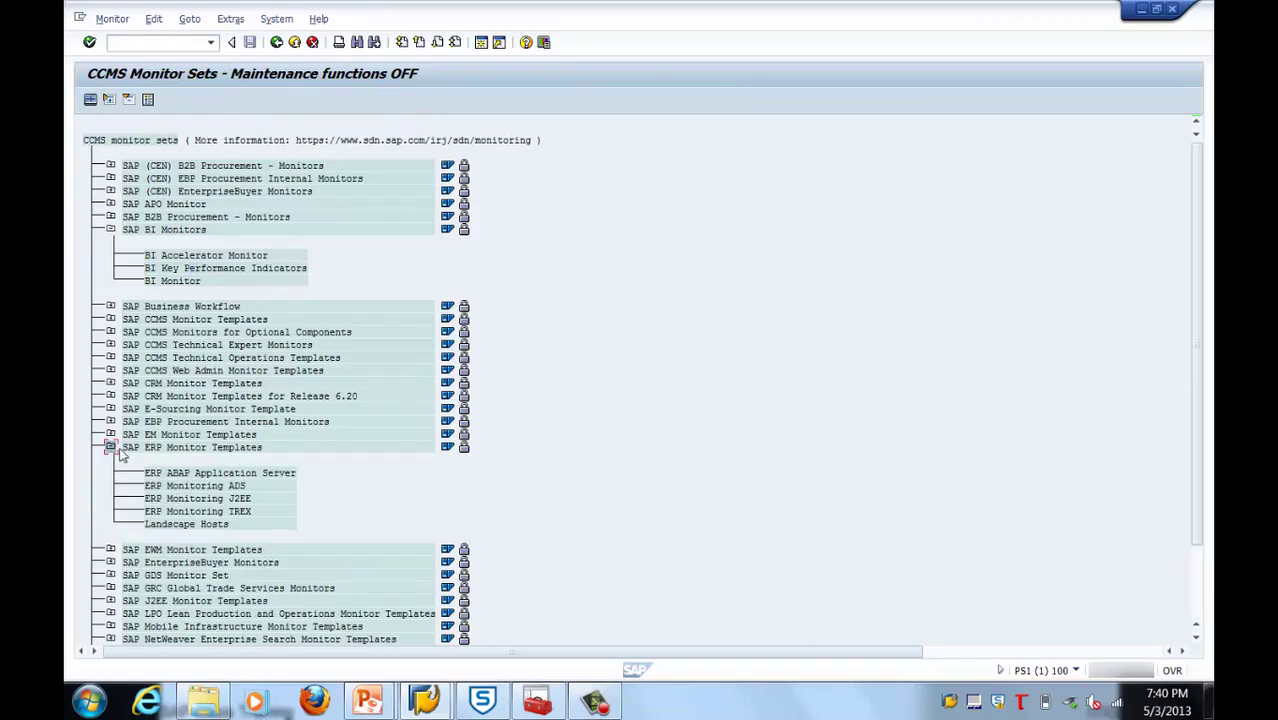
double_click(152, 499)
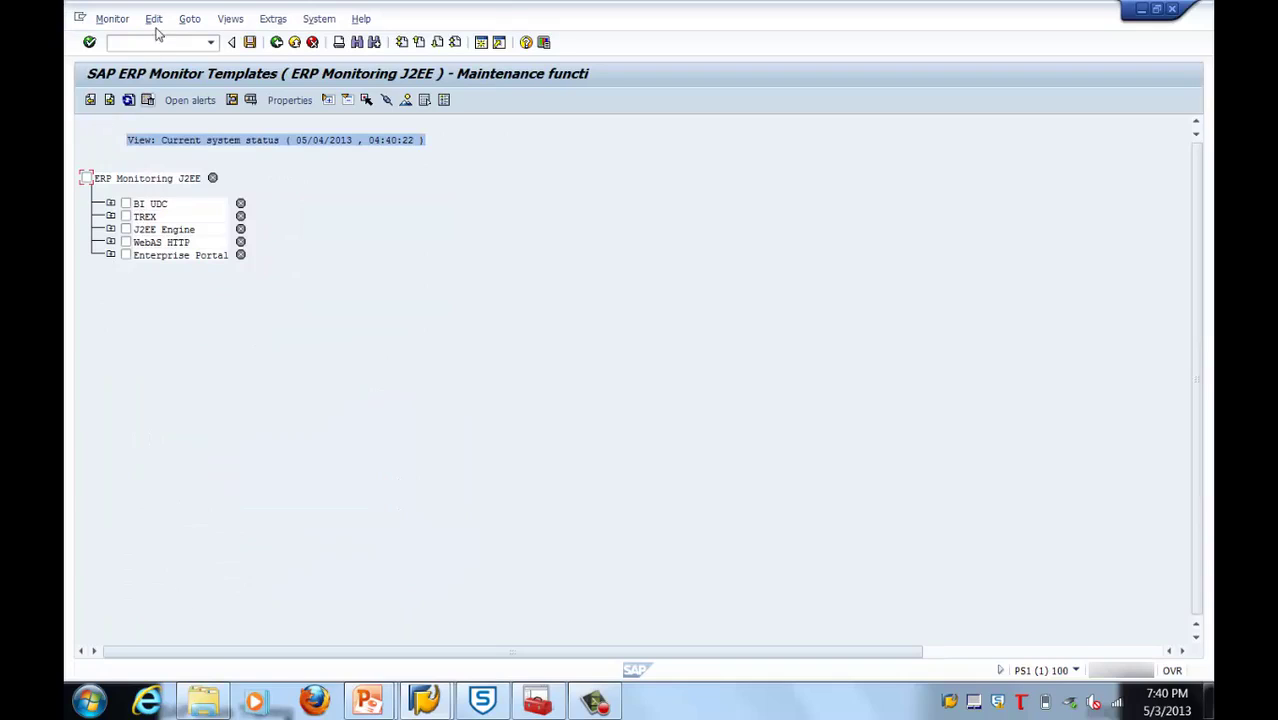
left_click(276, 43)
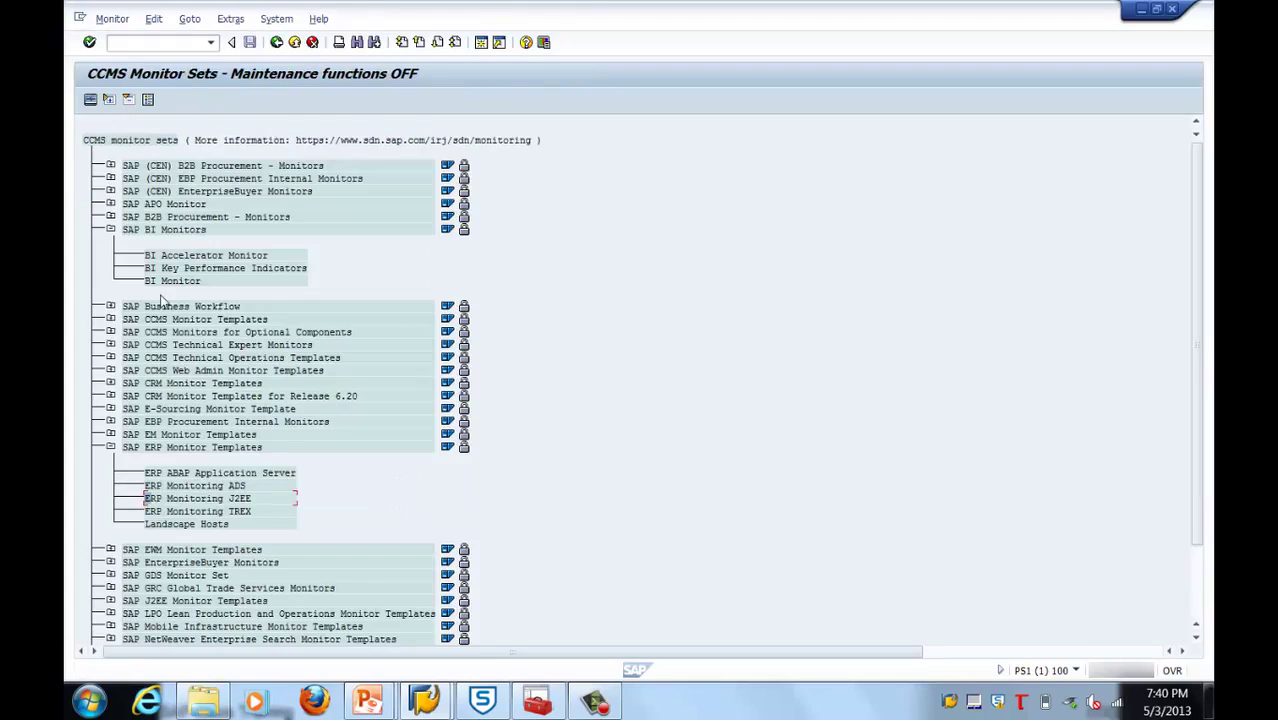
Open the ERP ABAP Application Server monitor and expand PS1 to instance IRVSLMPRD60_PS1_00.
double_click(168, 474)
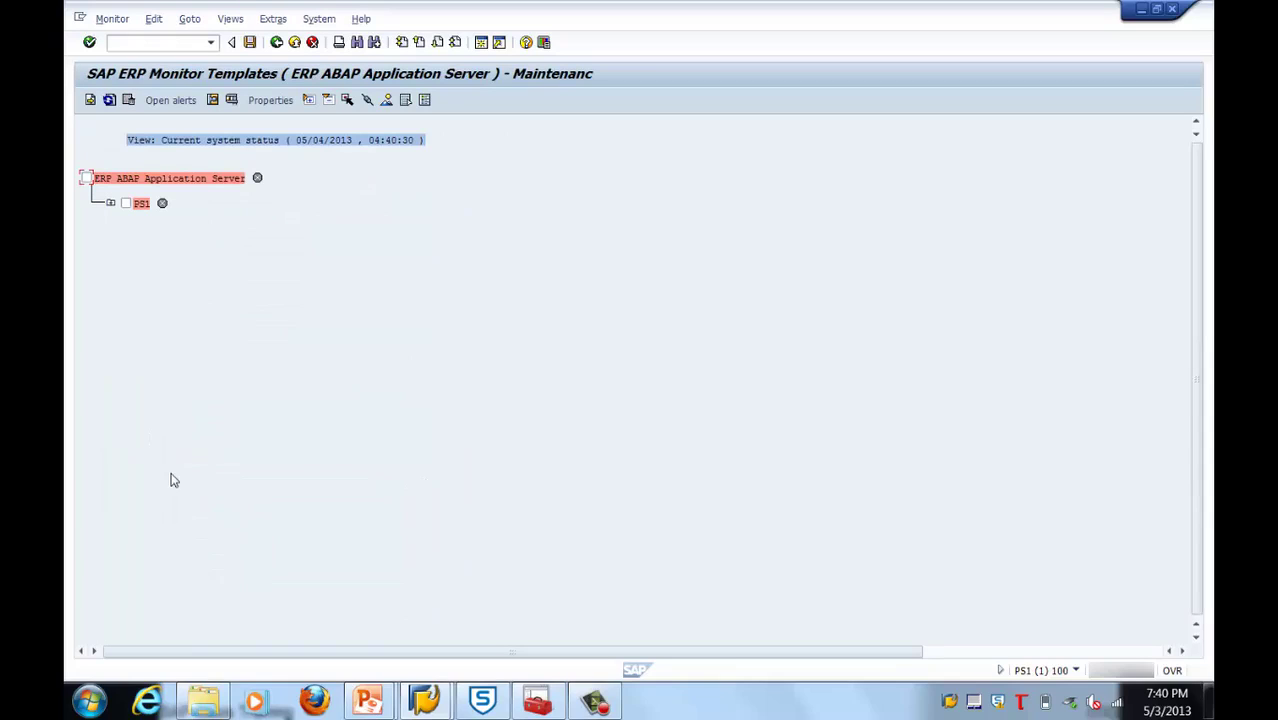
left_click(110, 204)
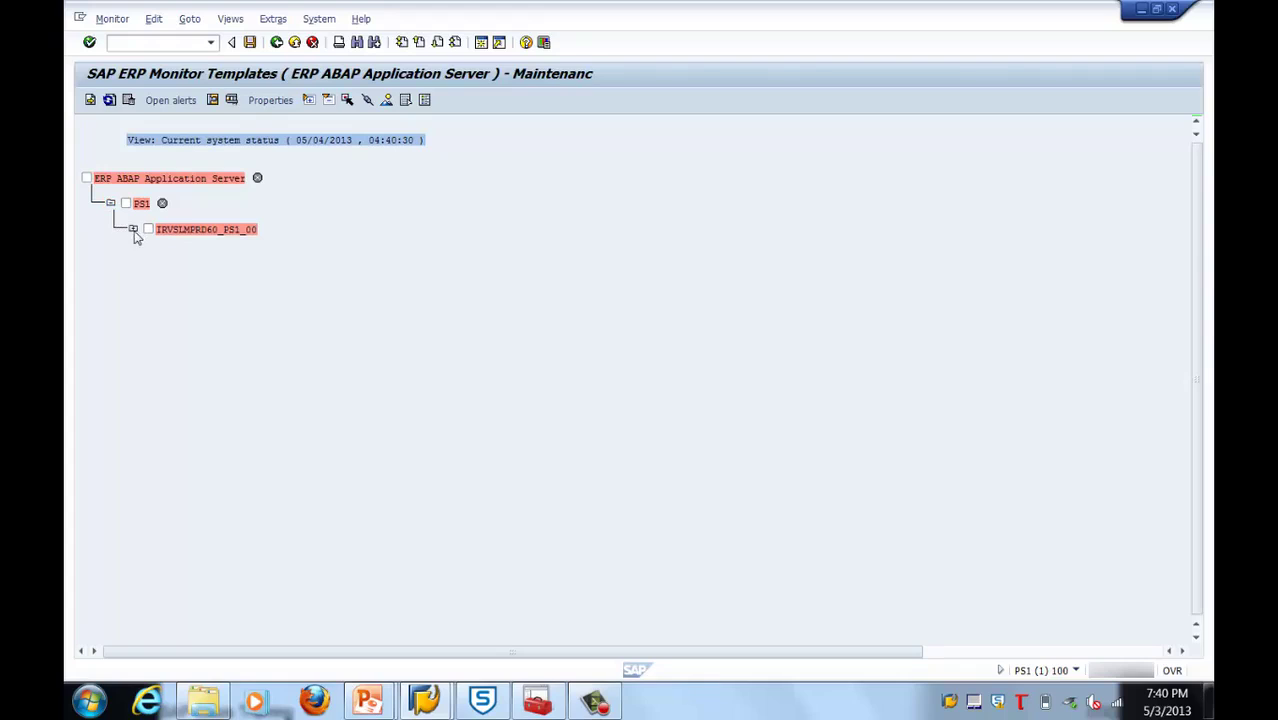
left_click(133, 230)
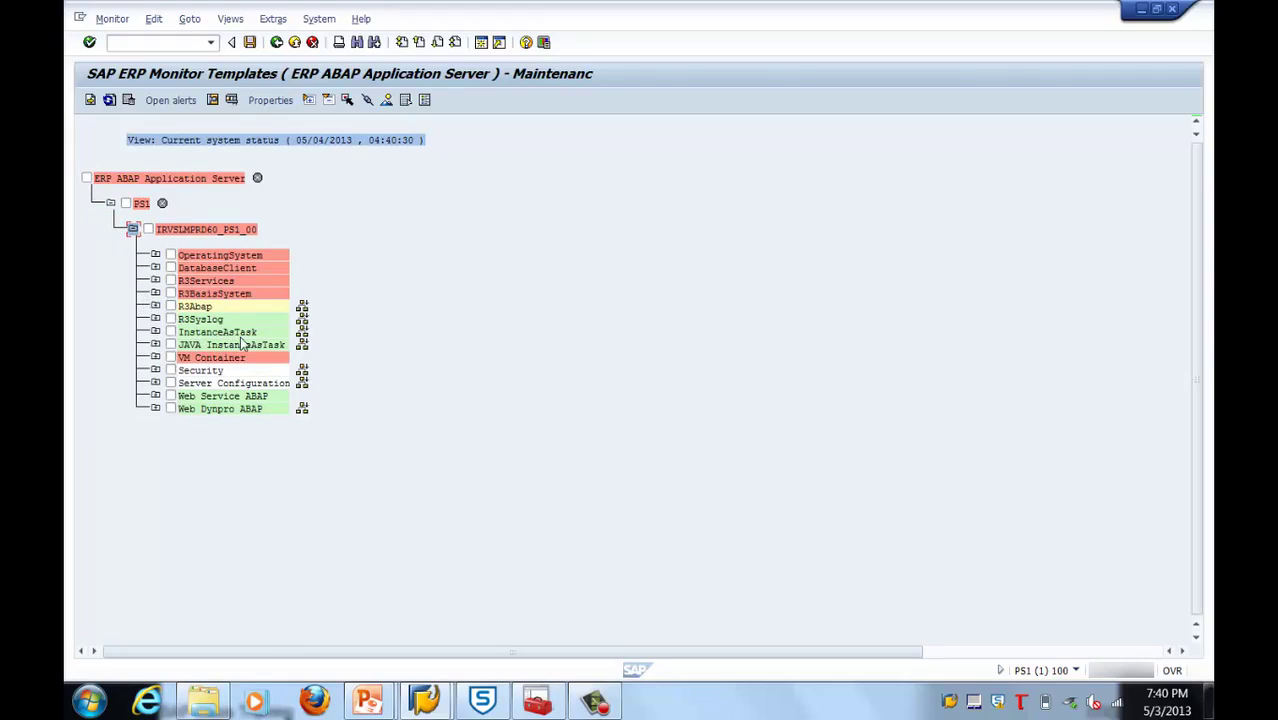
Expand Web Dynpro ABAP, Security, R3Services and Dialog, revealing LogonLoadQuality flagged red.
left_click(155, 409)
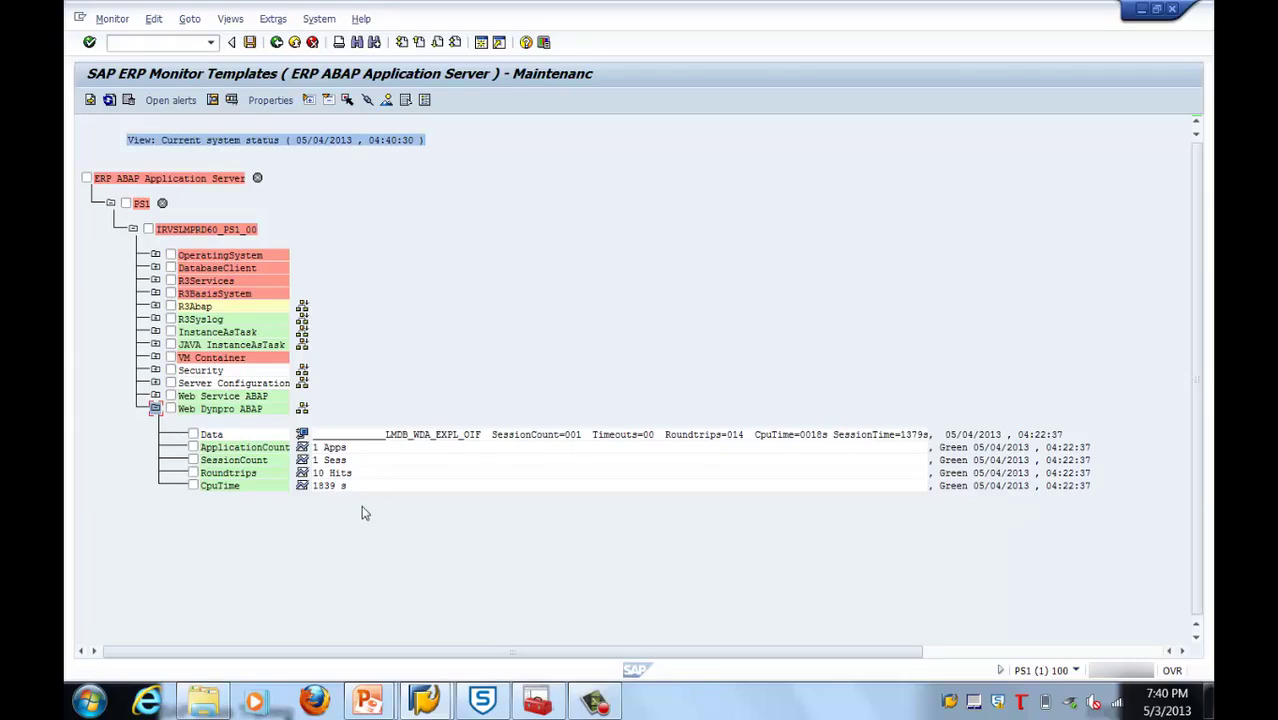
left_click(155, 371)
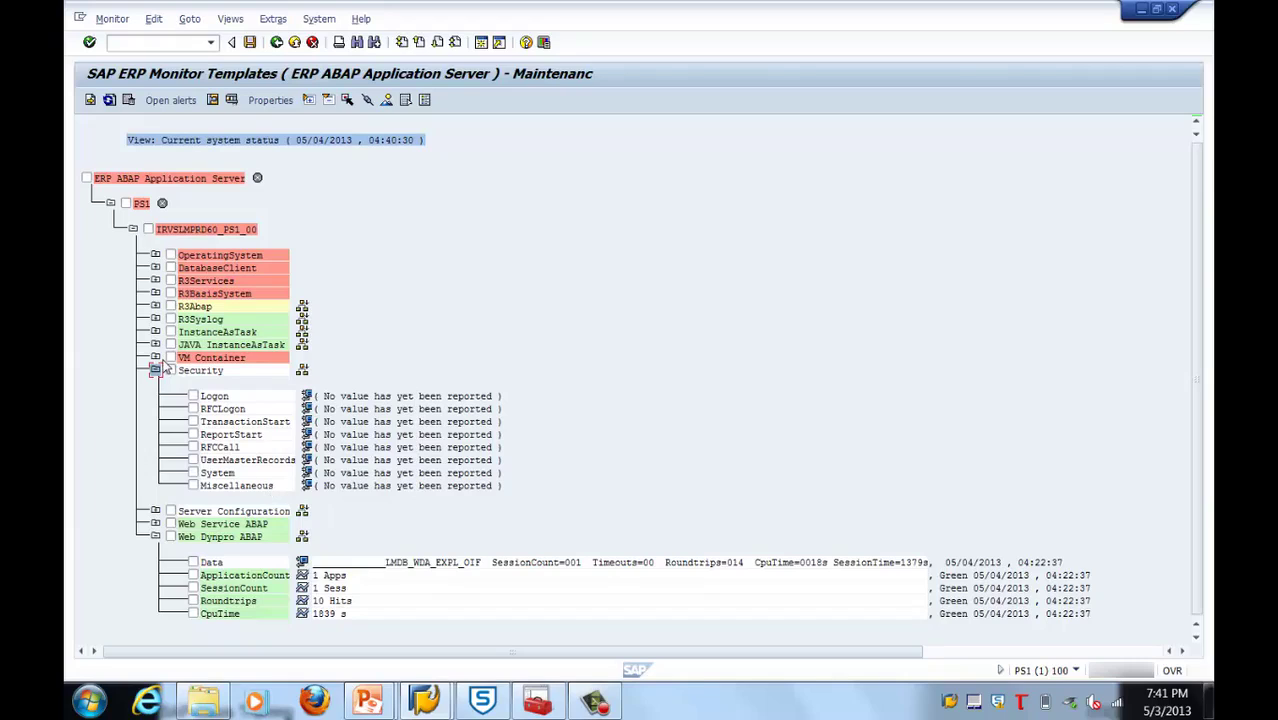
left_click(156, 281)
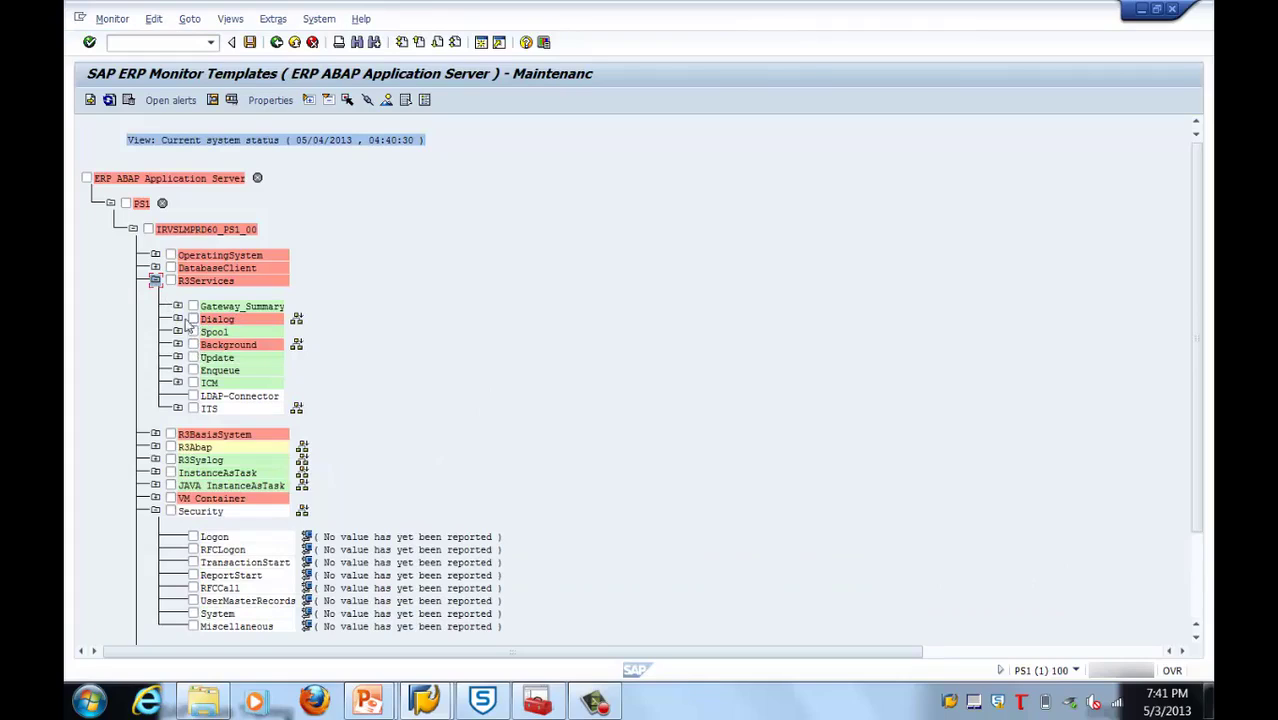
left_click(177, 320)
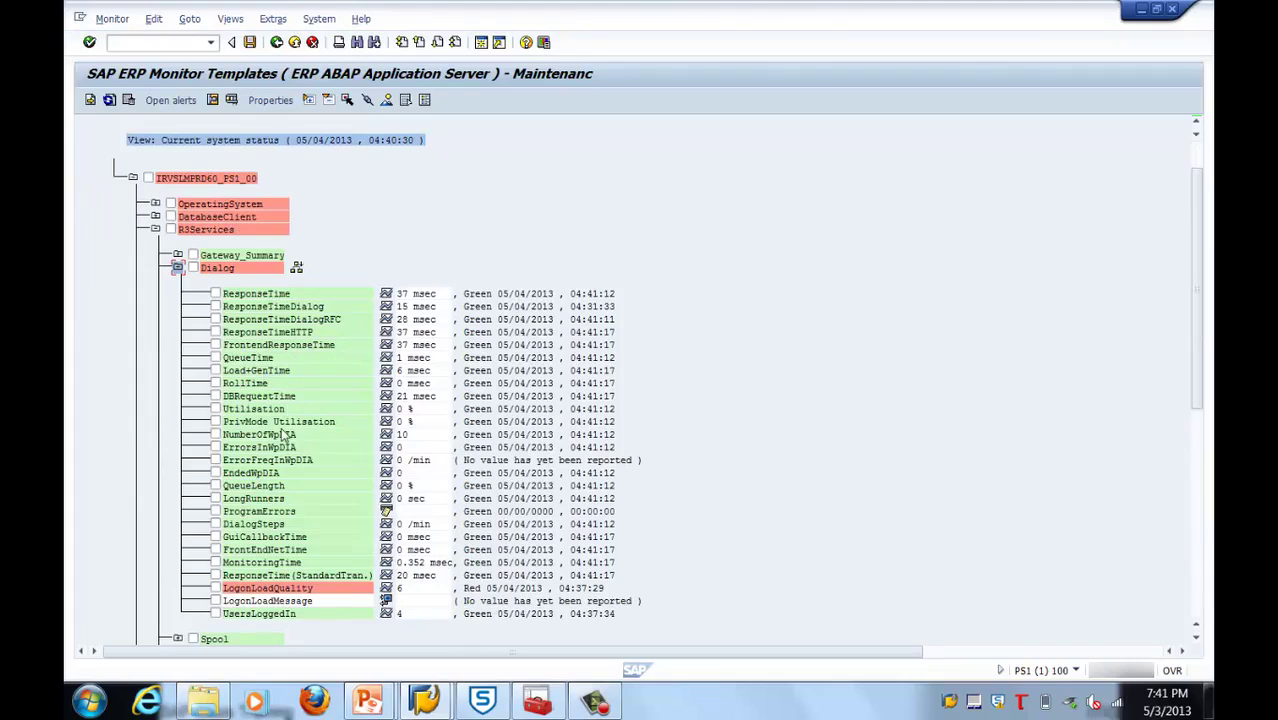
scroll(290, 440, "down", 1)
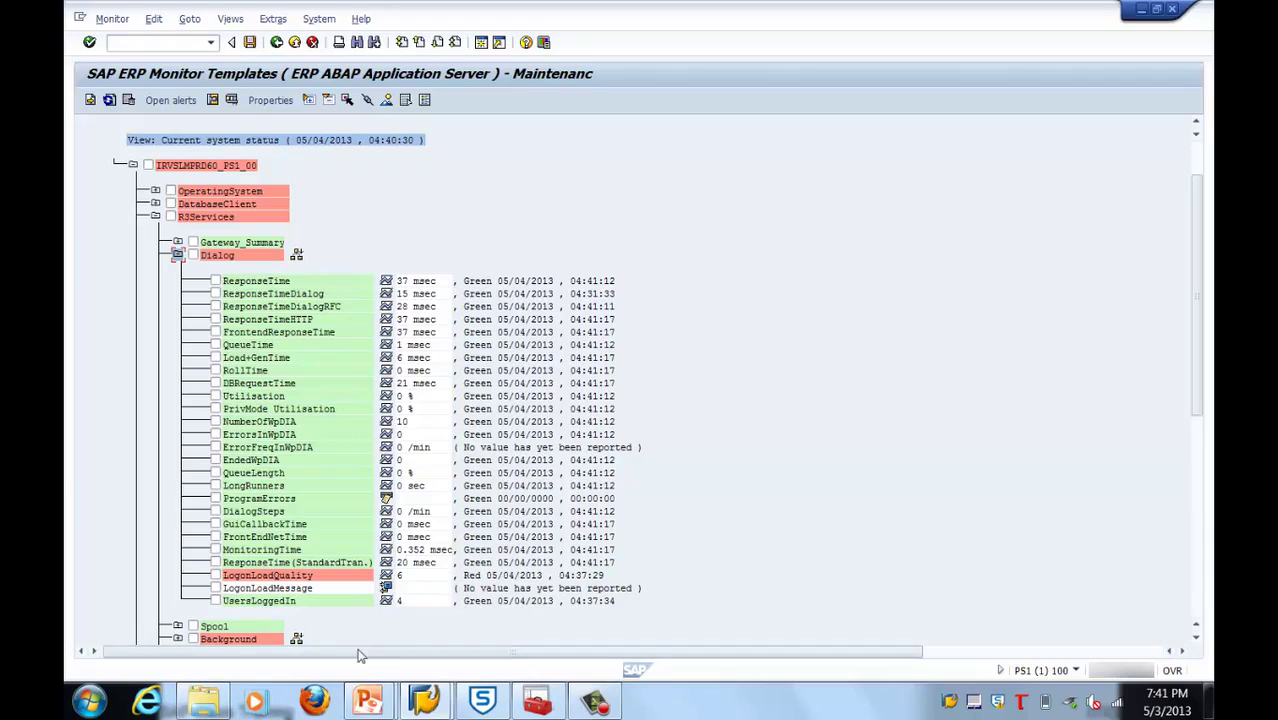
left_click(356, 701)
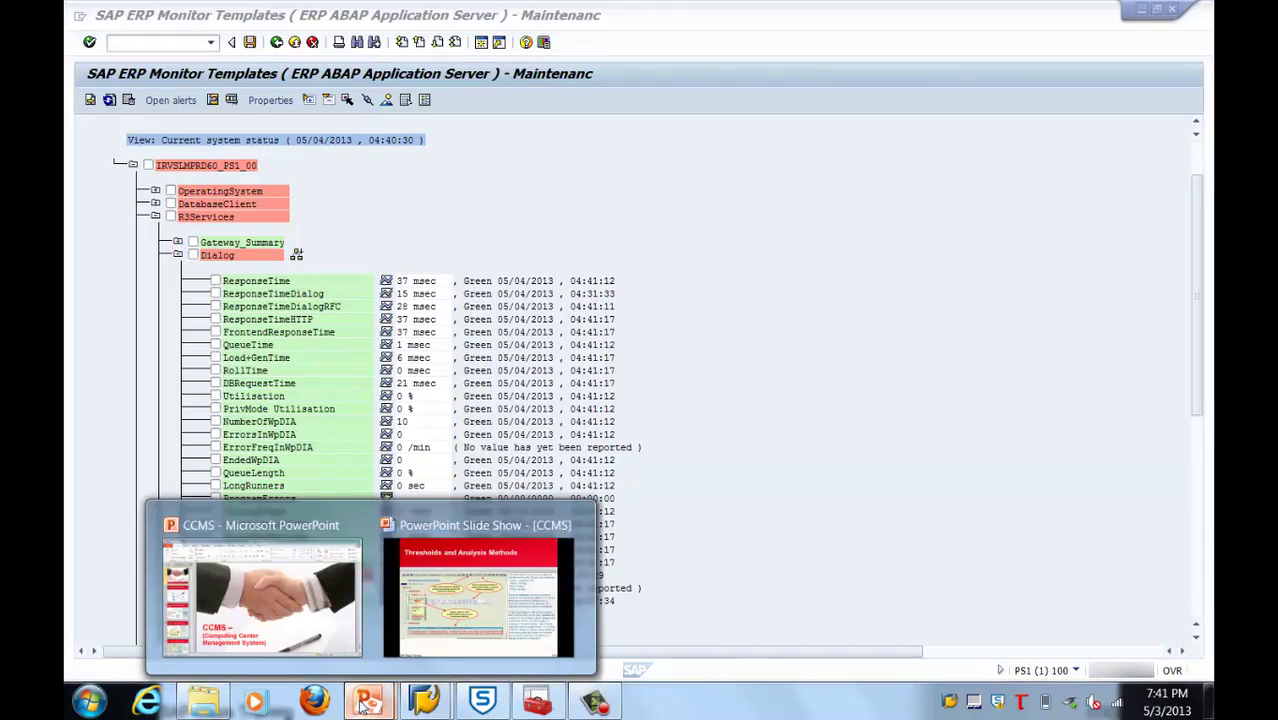
left_click(420, 600)
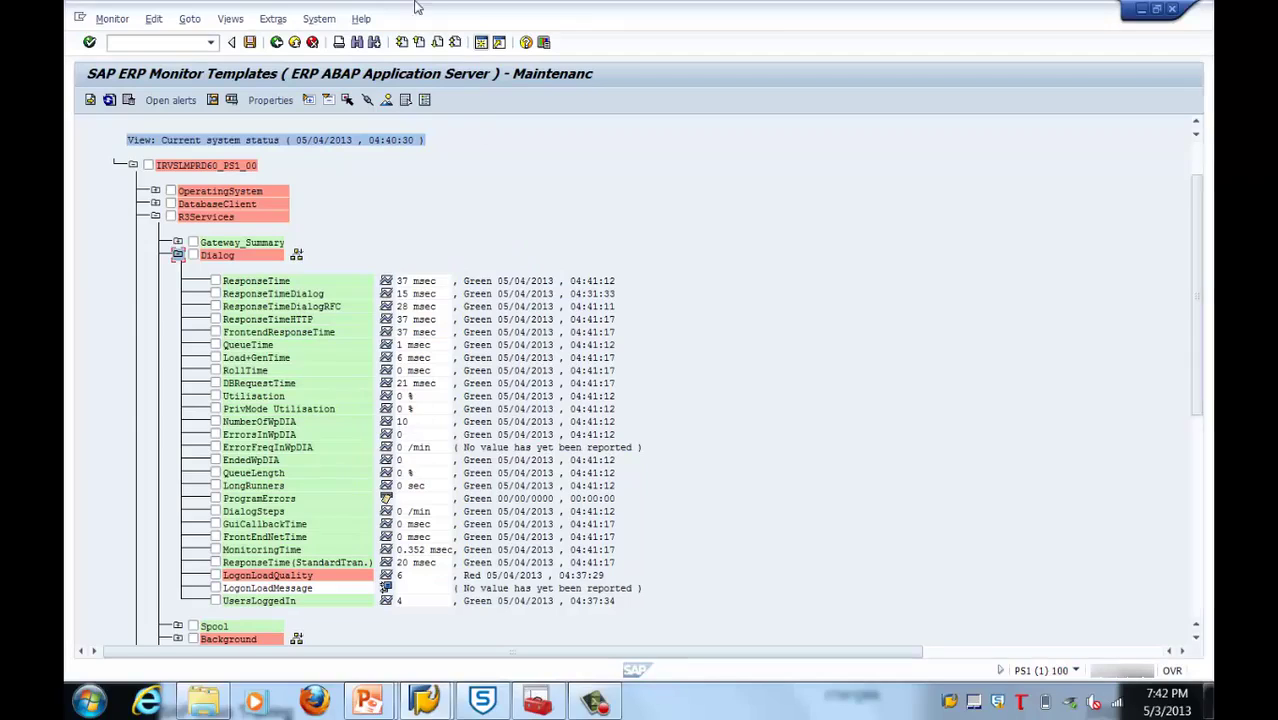
left_click(274, 45)
Return to Easy Access and start transaction rz21 for CCMS properties and methods.
left_click(275, 45)
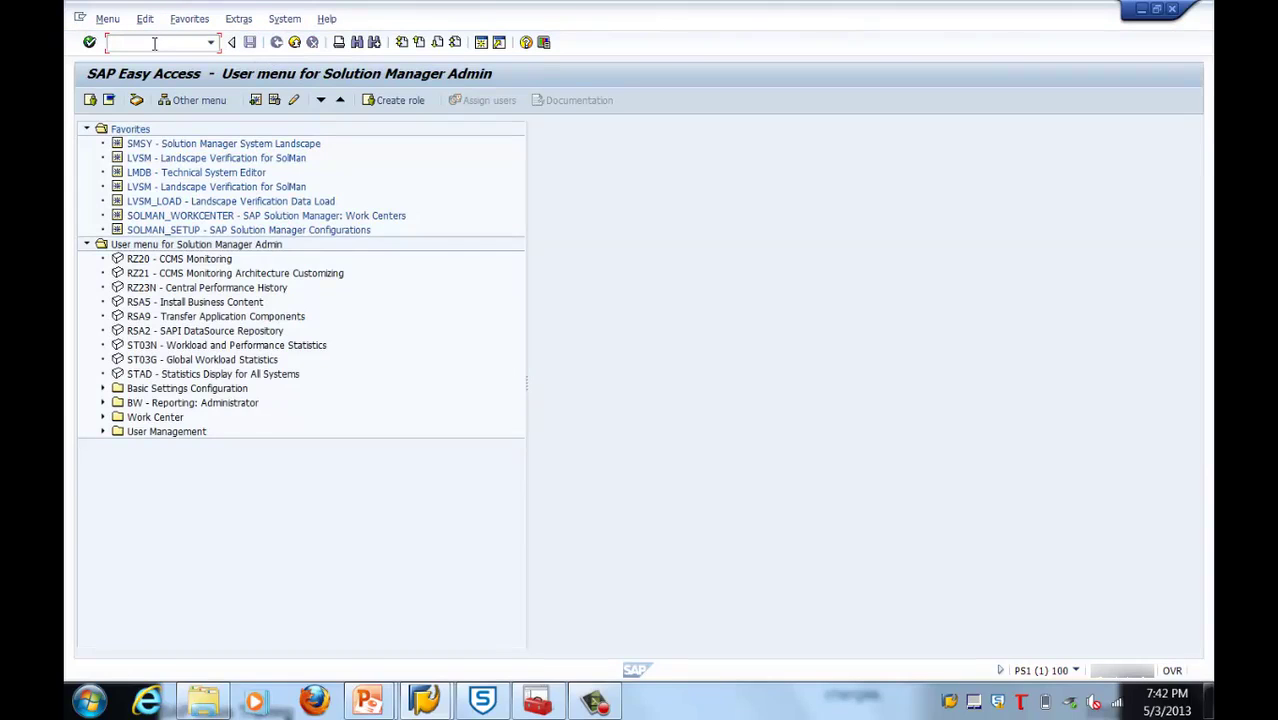
type("rz21")
key("Return")
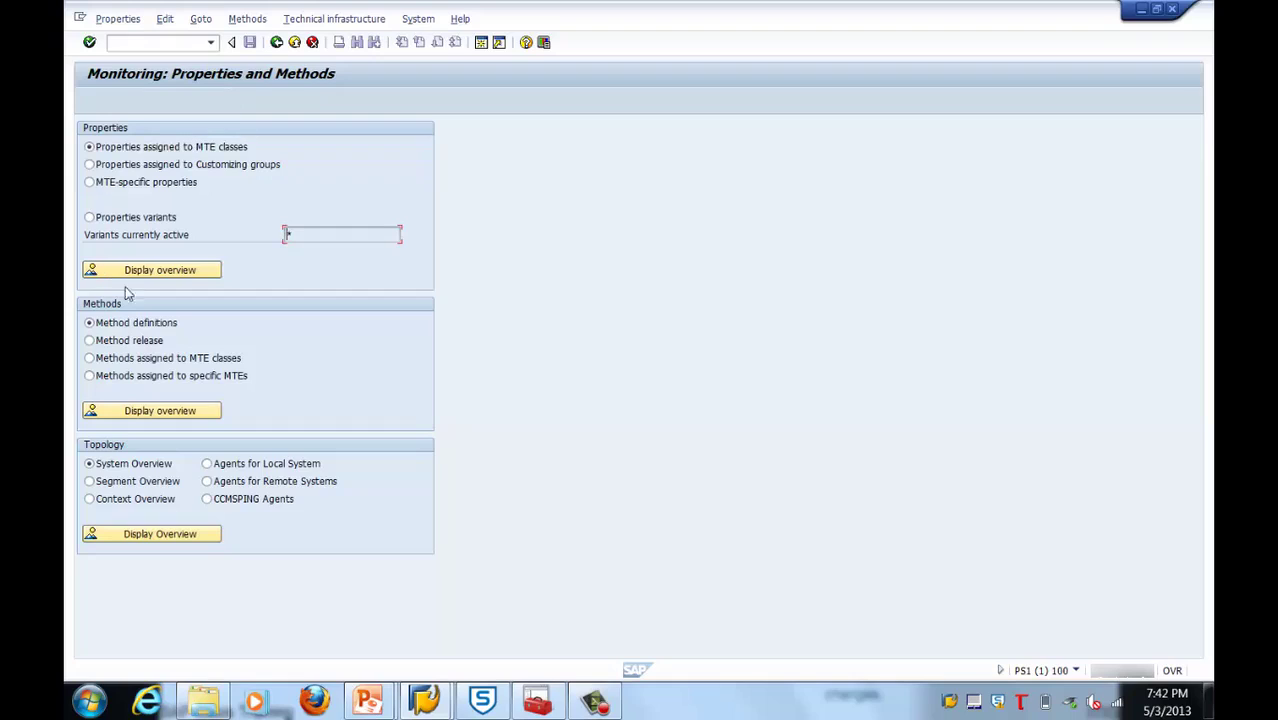
Display the method definitions overview, then the technical topology overview for PS1.
left_click(150, 412)
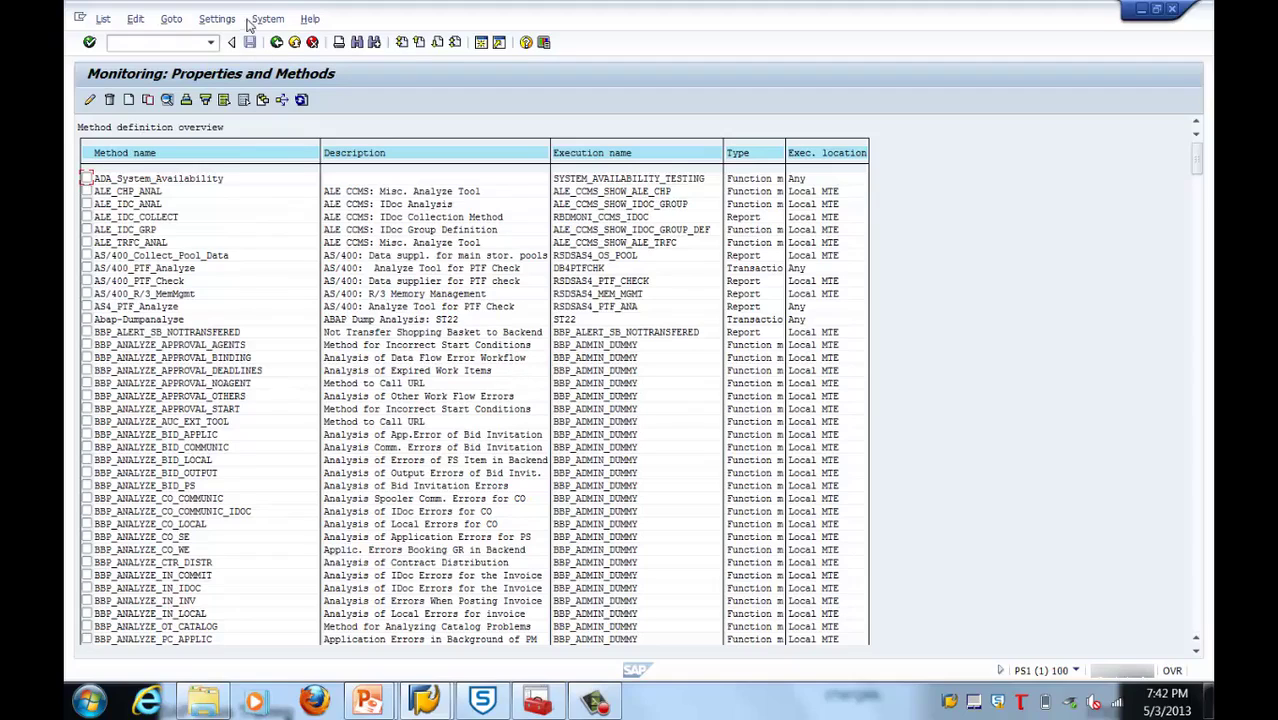
left_click(274, 45)
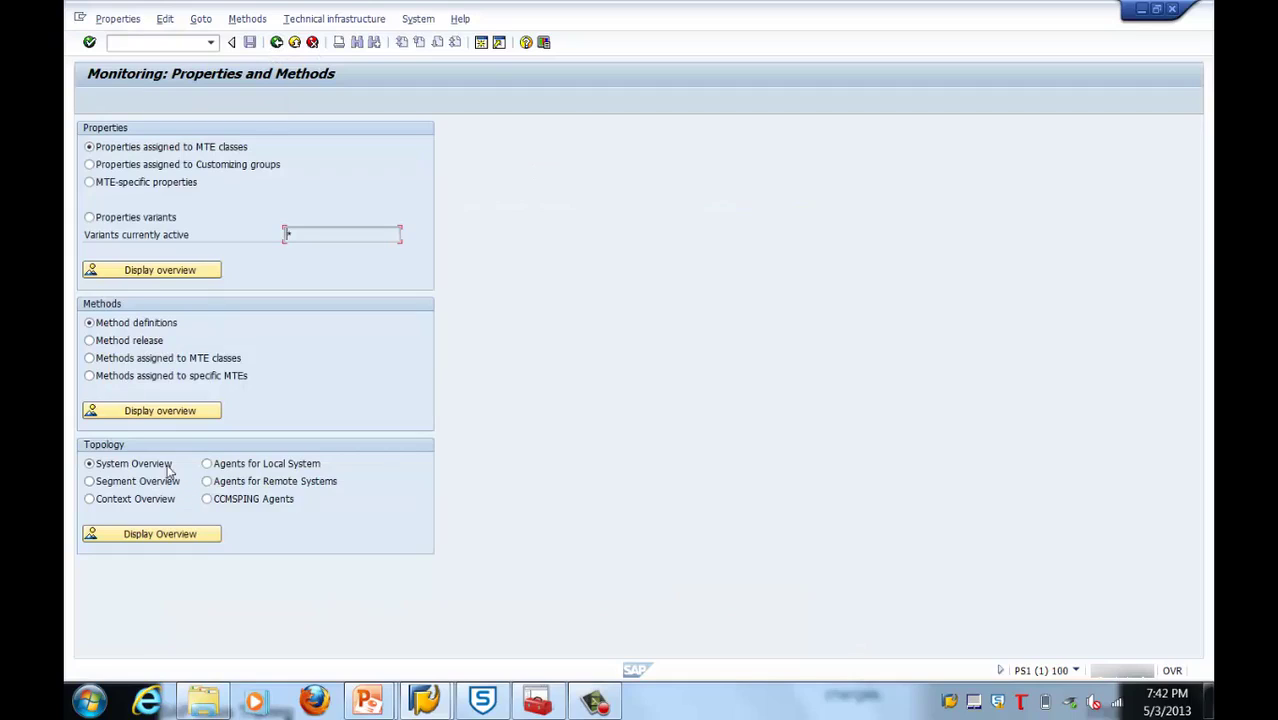
left_click(180, 540)
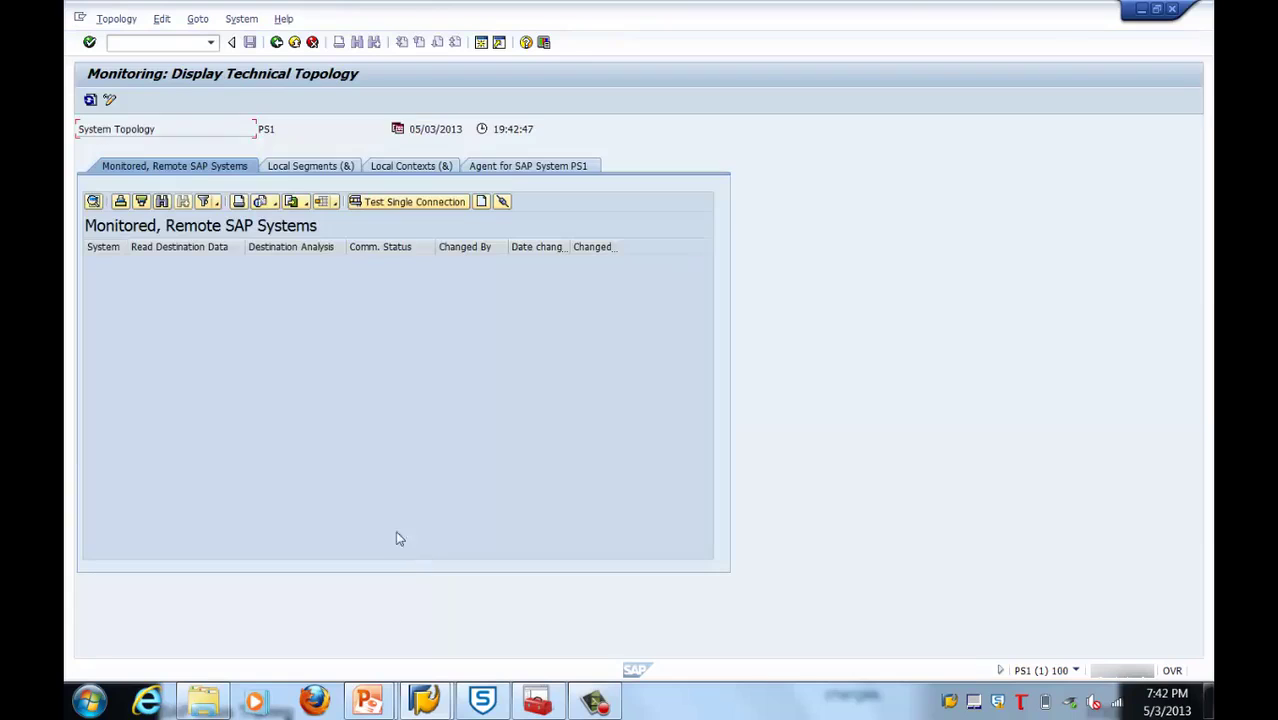
Go back and display the overview of MTE-specific properties, showing DS1 elements with SAP-DEFAULT.
left_click(276, 42)
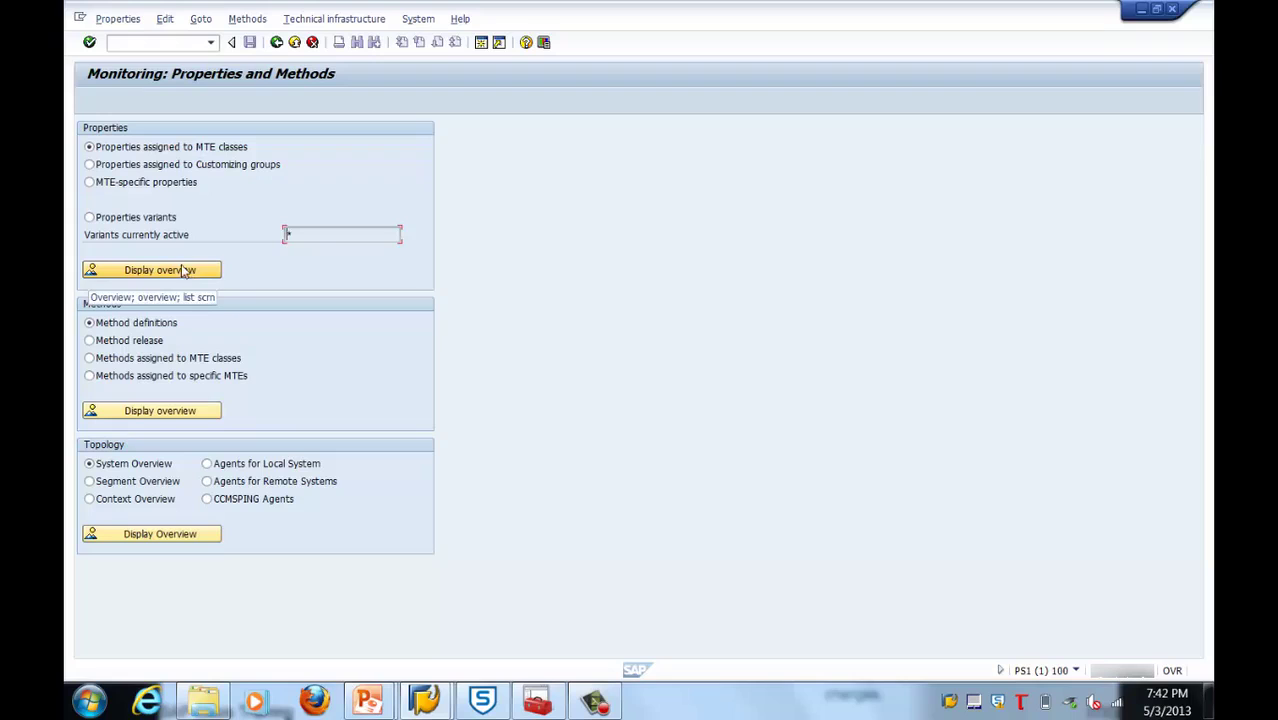
left_click(89, 182)
left_click(154, 272)
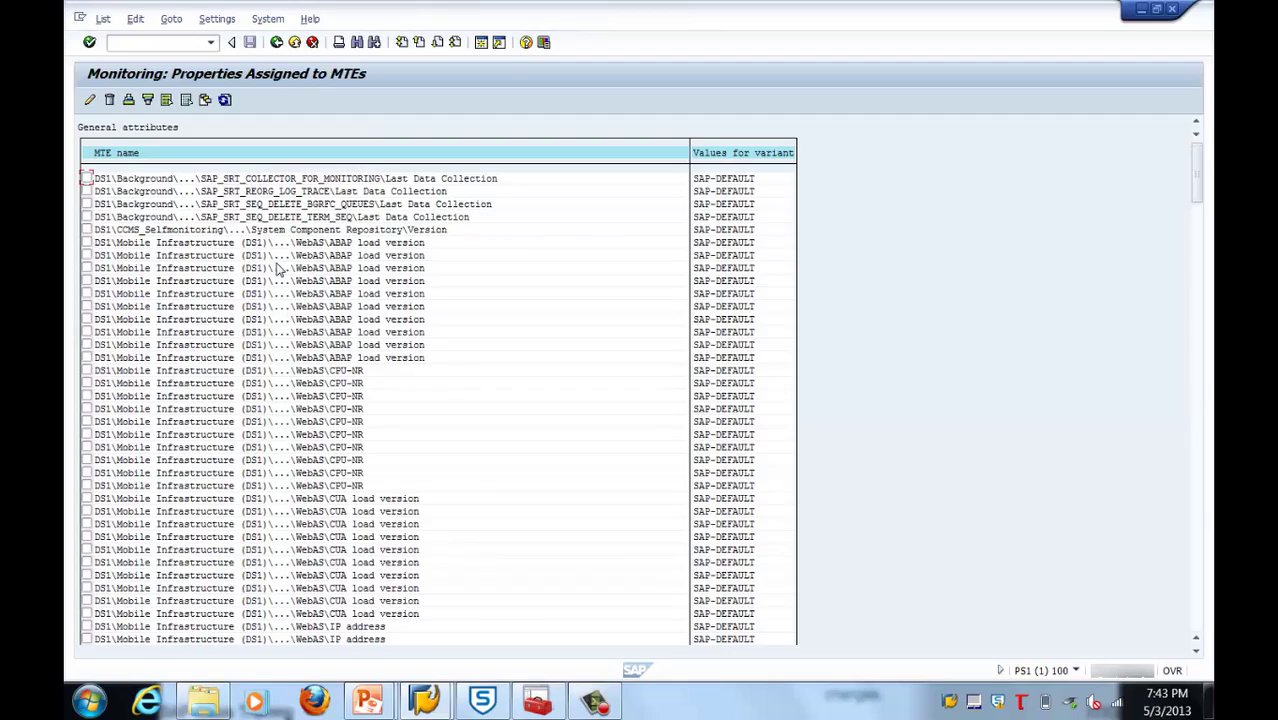